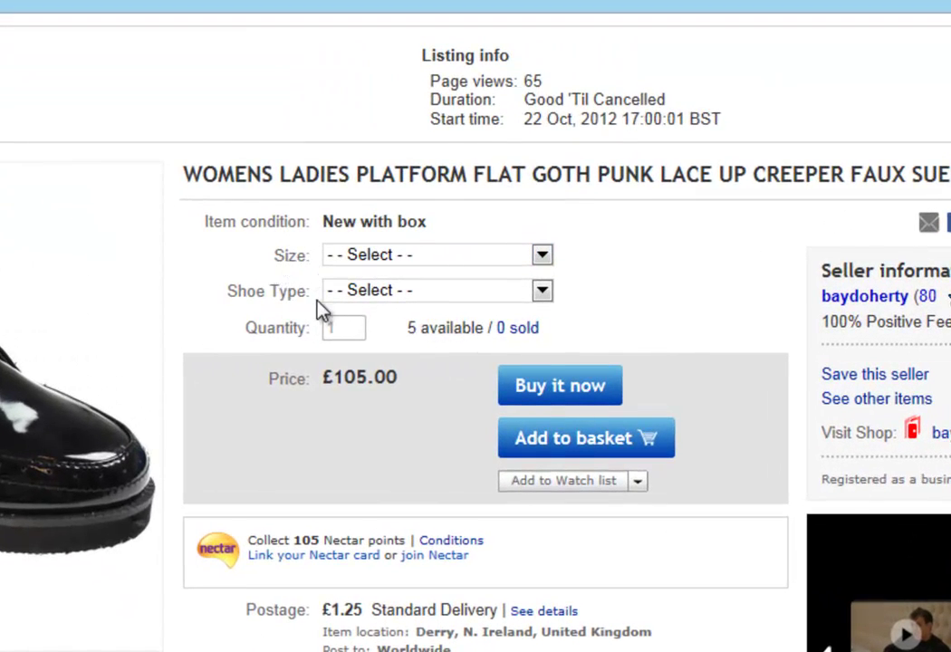
Choose size 9 and the Heel shoe type on the eBay creeper shoe listing
left_click(399, 256)
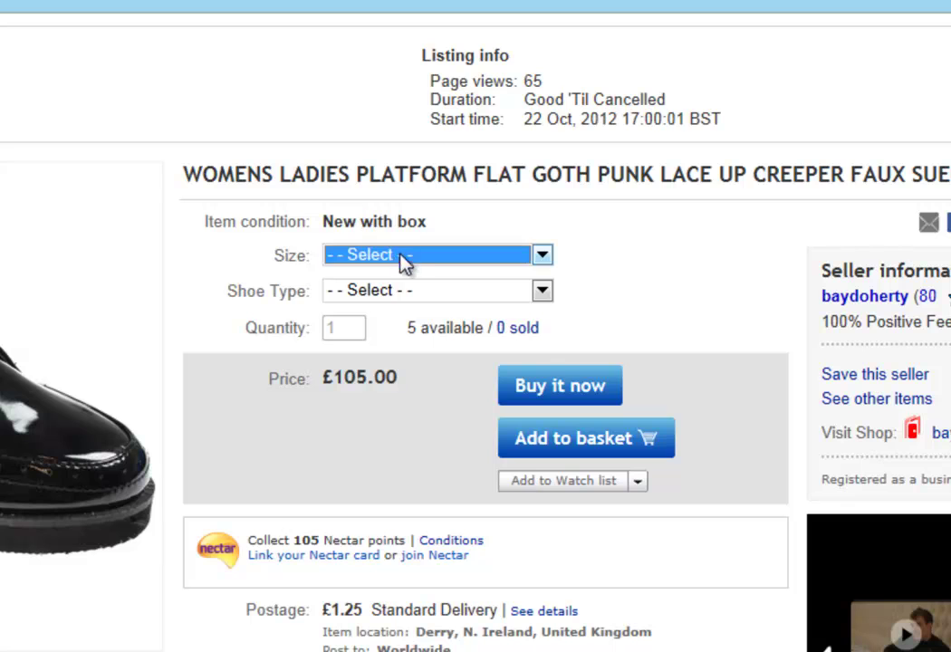
left_click(409, 261)
left_click(414, 318)
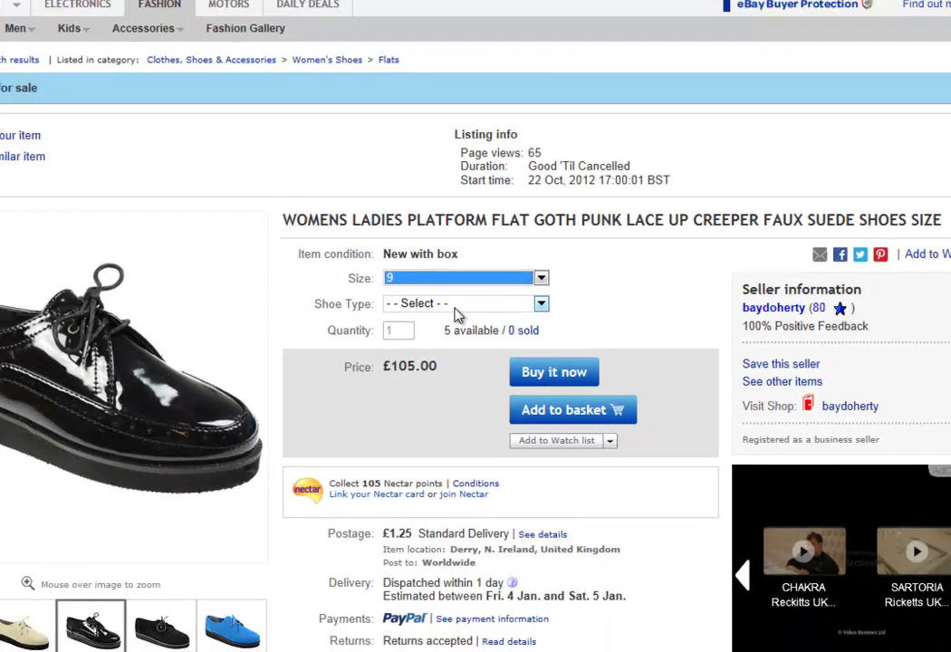
left_click(456, 309)
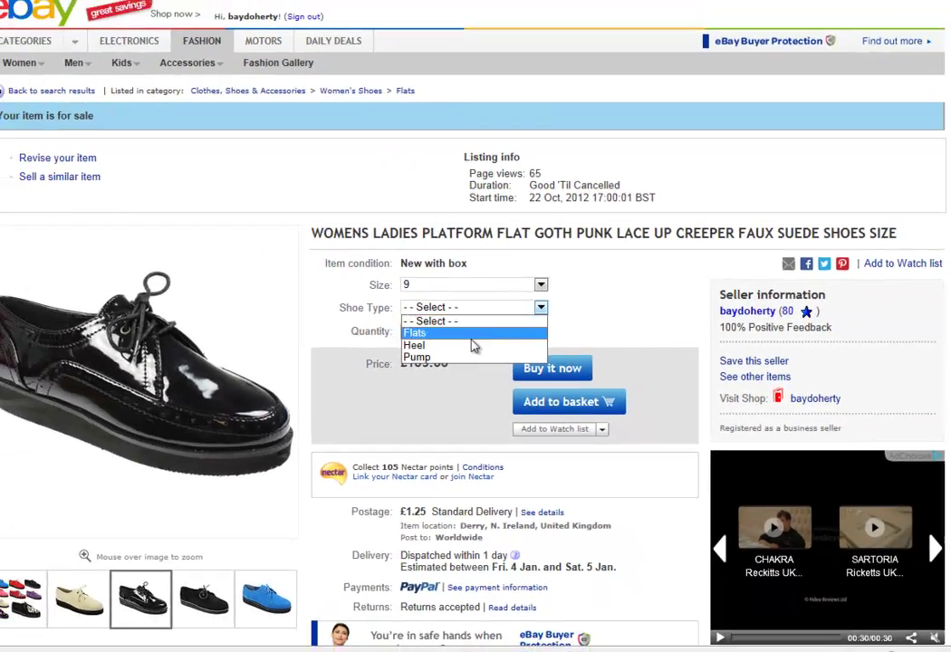
key("Escape")
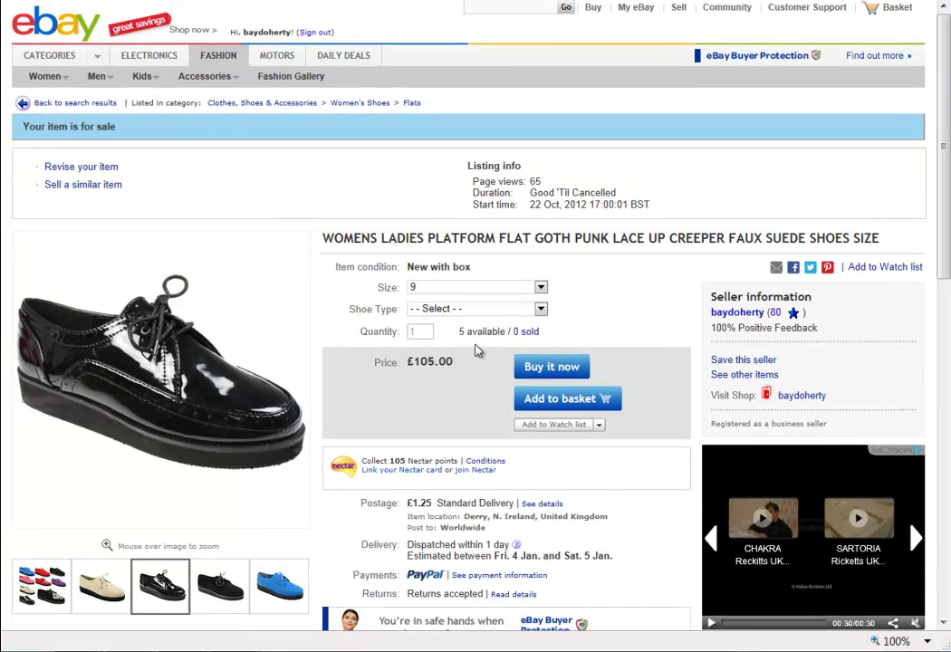
key("Down")
key("Down")
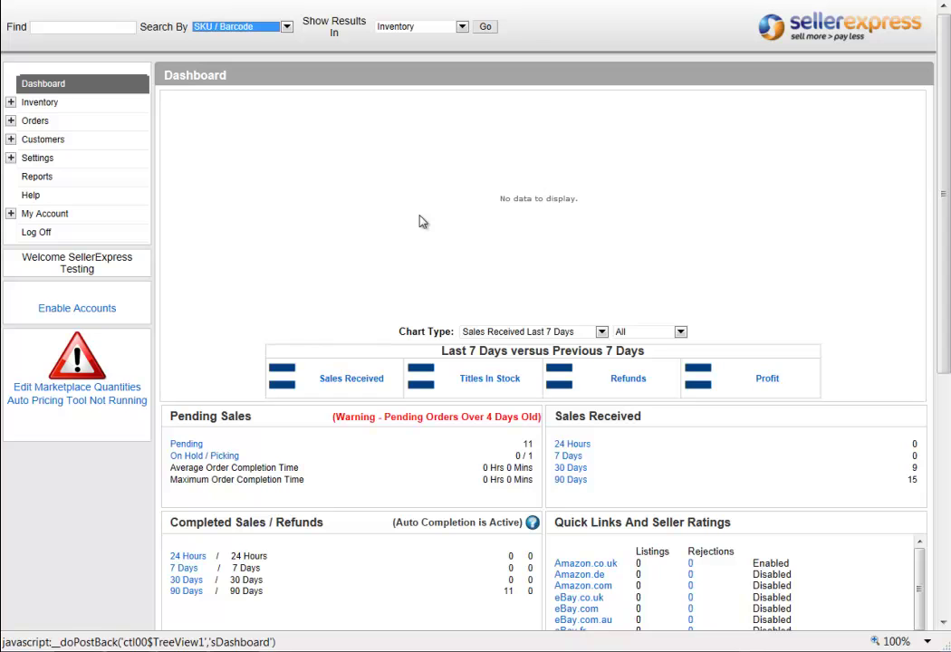
Open eBay Account Settings from Settings and start a blank new variation group
left_click(9, 159)
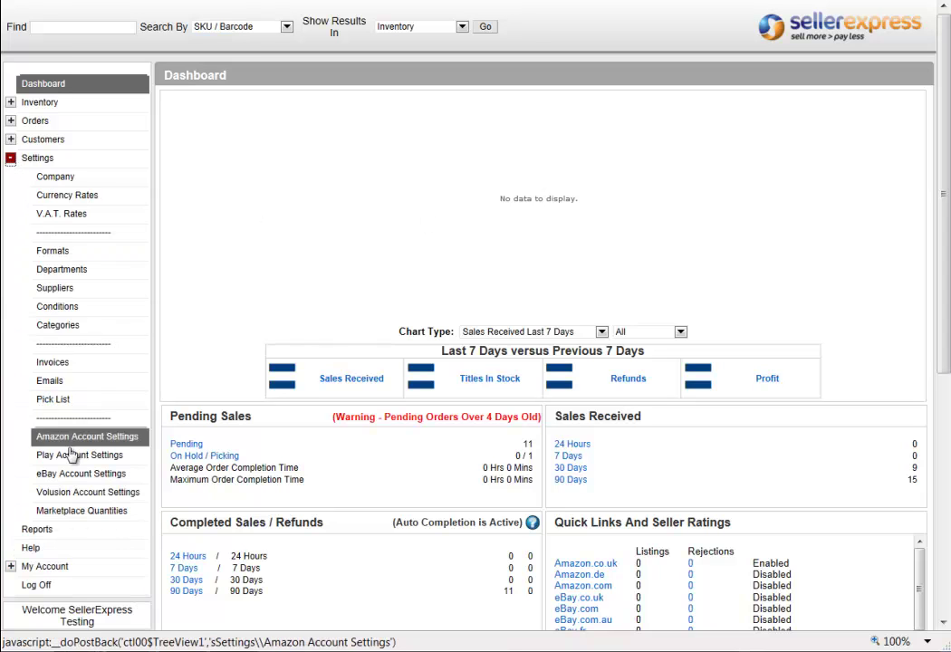
left_click(79, 480)
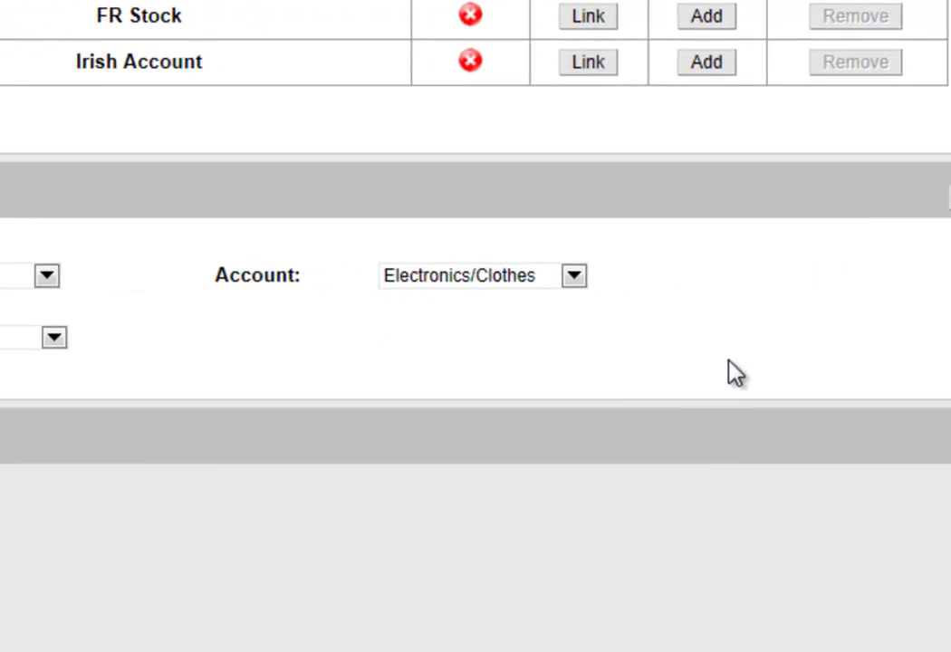
left_click(904, 441)
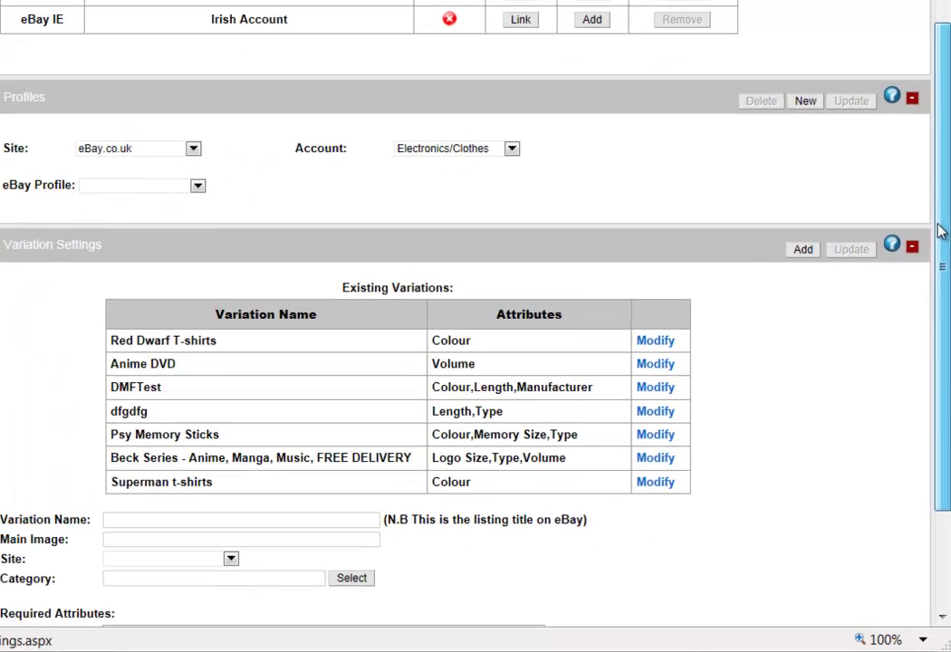
left_click_drag(947, 268, 947, 401)
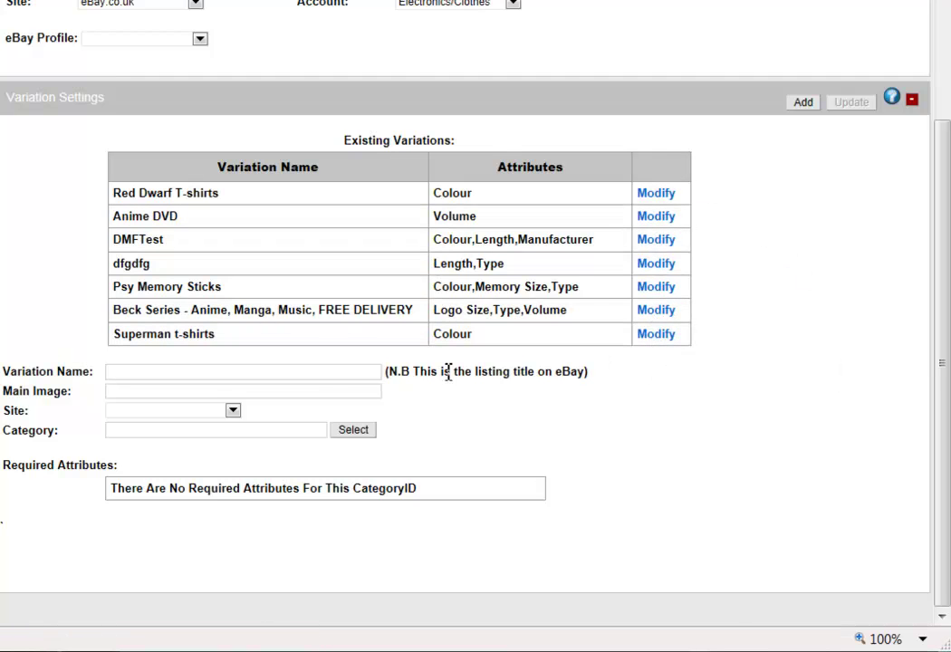
Name the new variation 'Hello World' and choose eBay UK as its site
left_click(328, 376)
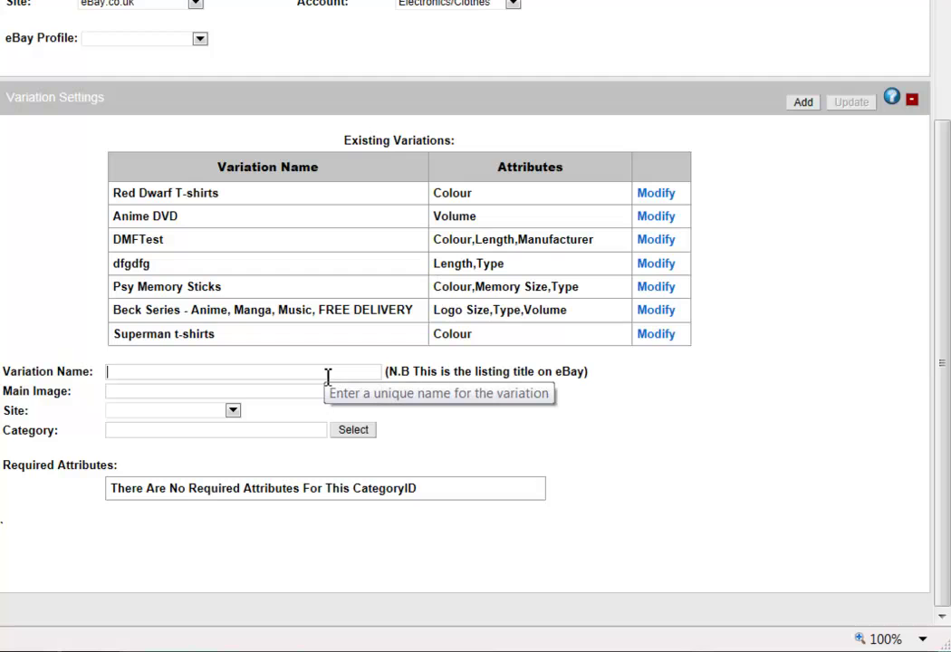
type("H")
key("Caps_Lock")
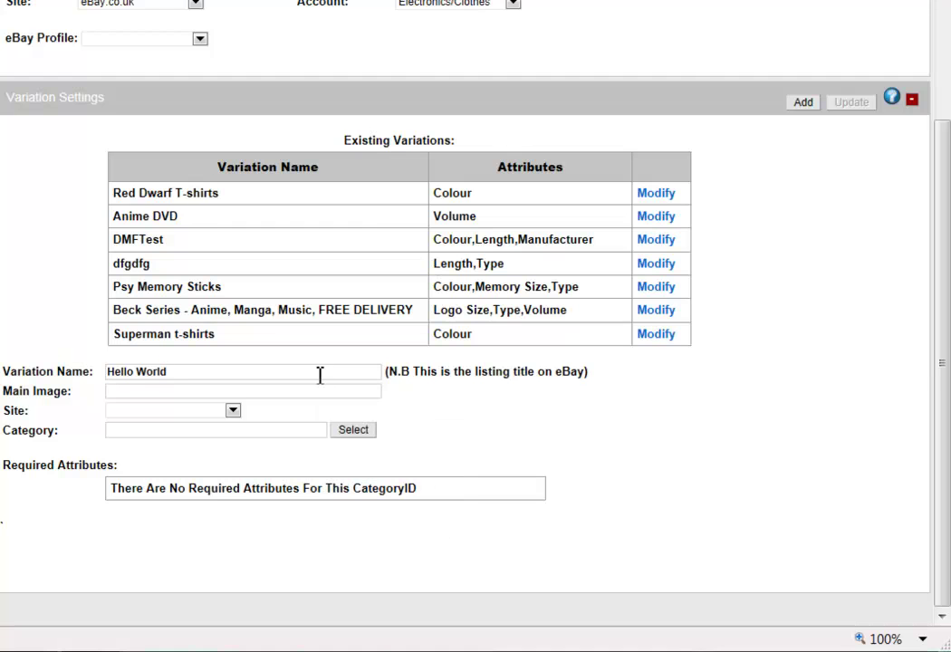
left_click(232, 410)
left_click(351, 431)
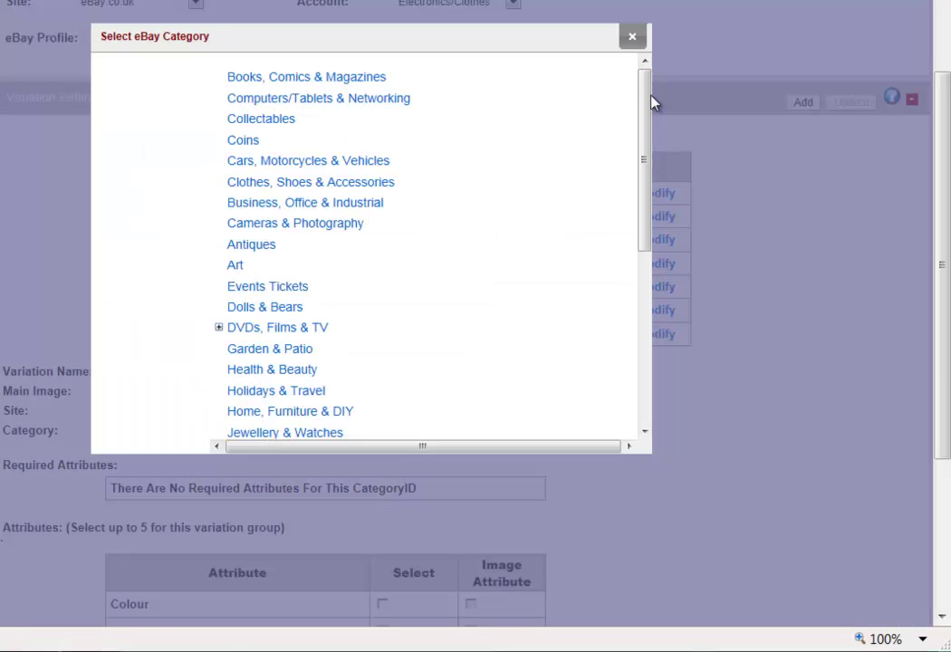
Set the category to Clothes, Shoes & Accessories > Men's Clothing > Coats & Jackets
left_click(309, 184)
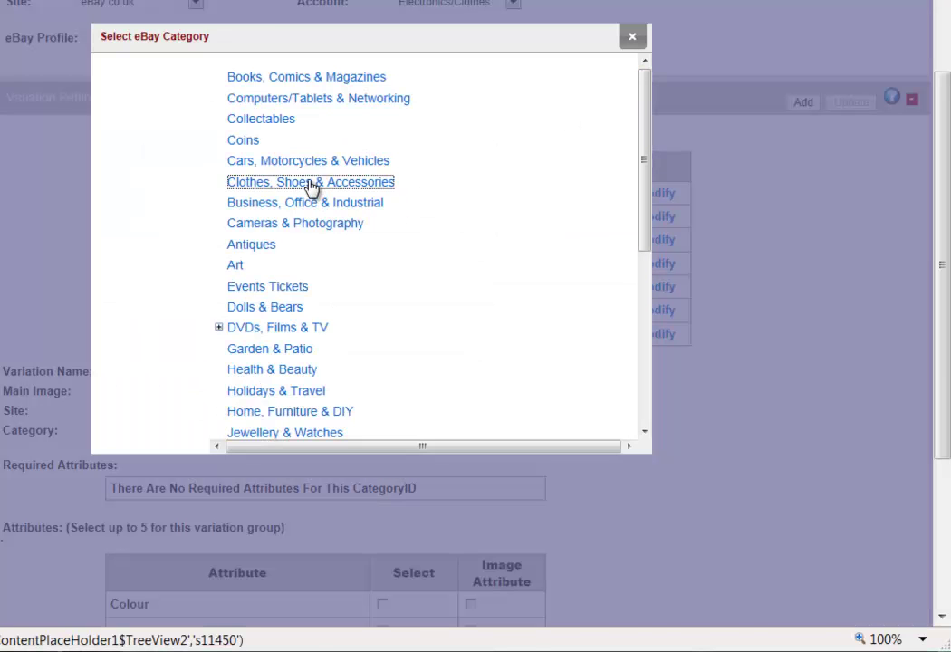
left_click(268, 225)
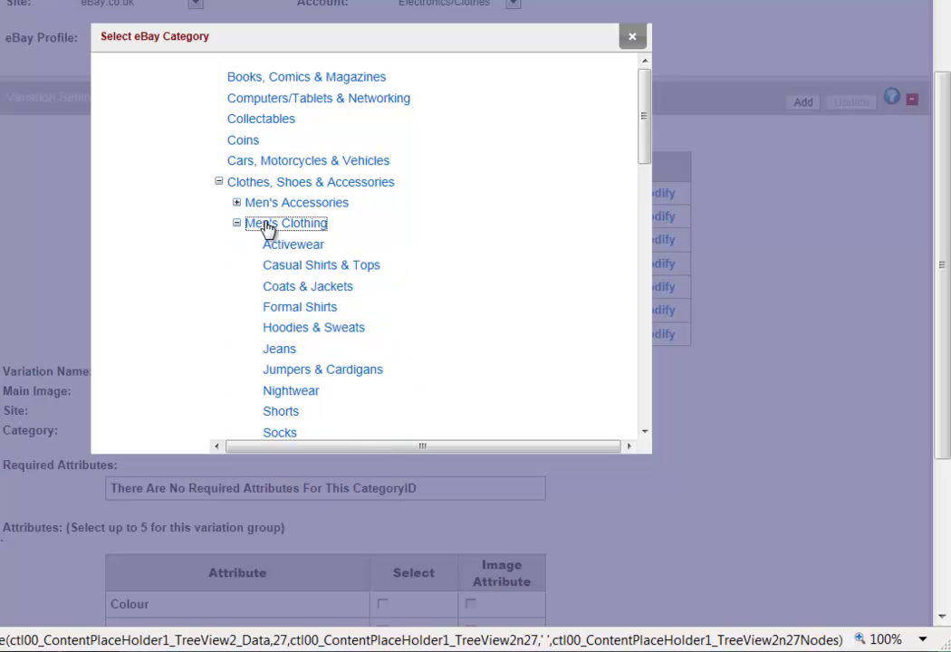
left_click(312, 292)
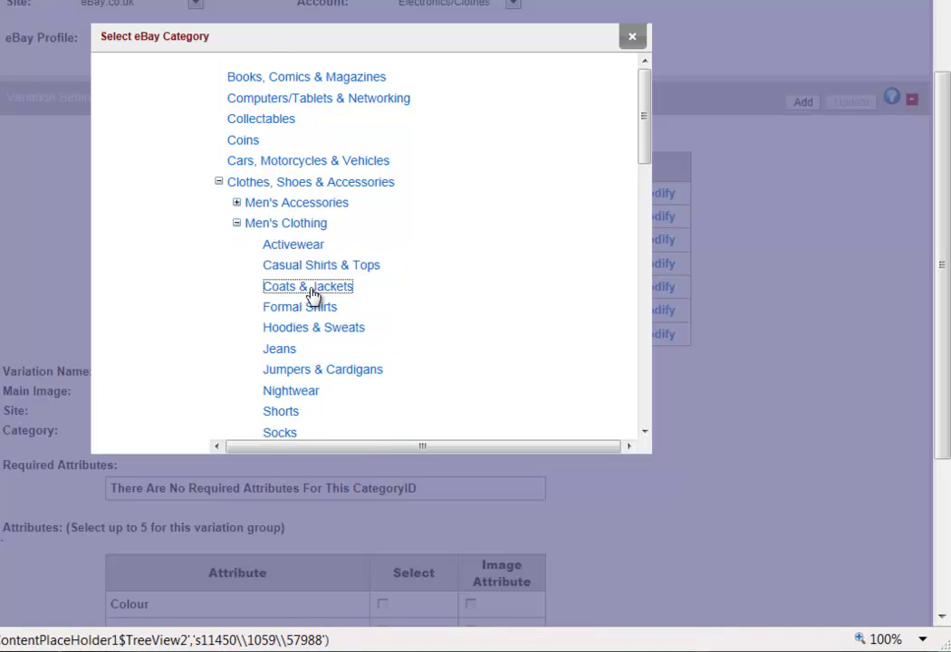
scroll(870, 206, "down", 3)
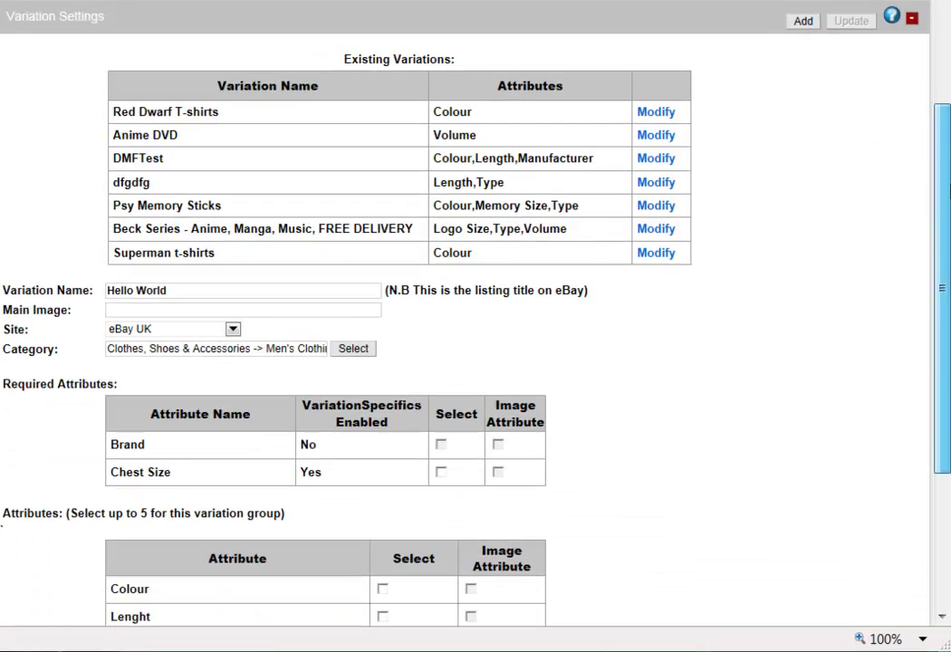
Add the Chest Size attribute to the variation group and return to the form's top
scroll(924, 311, "down", 3)
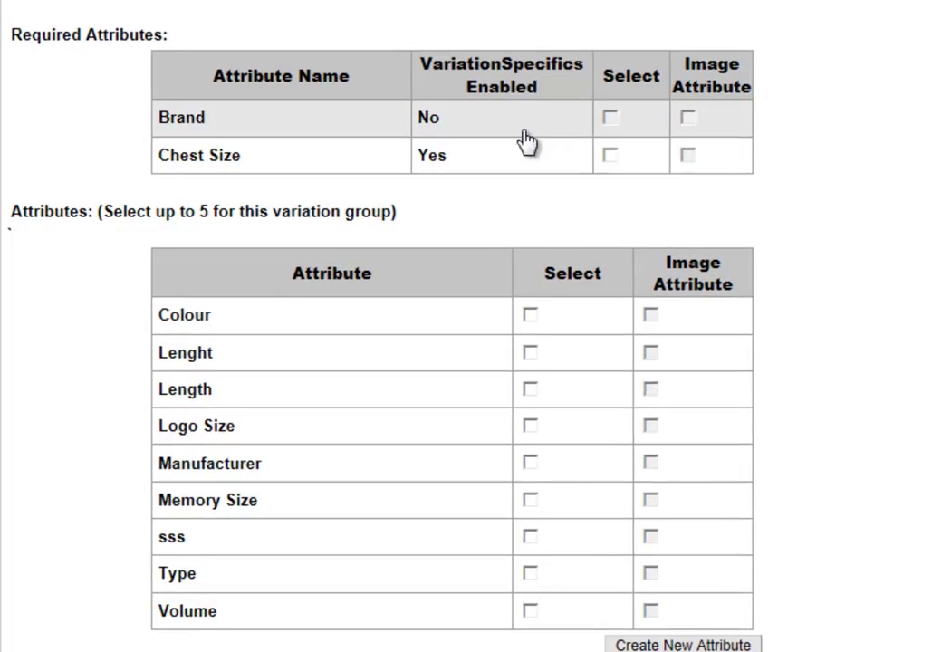
mouse_move(528, 170)
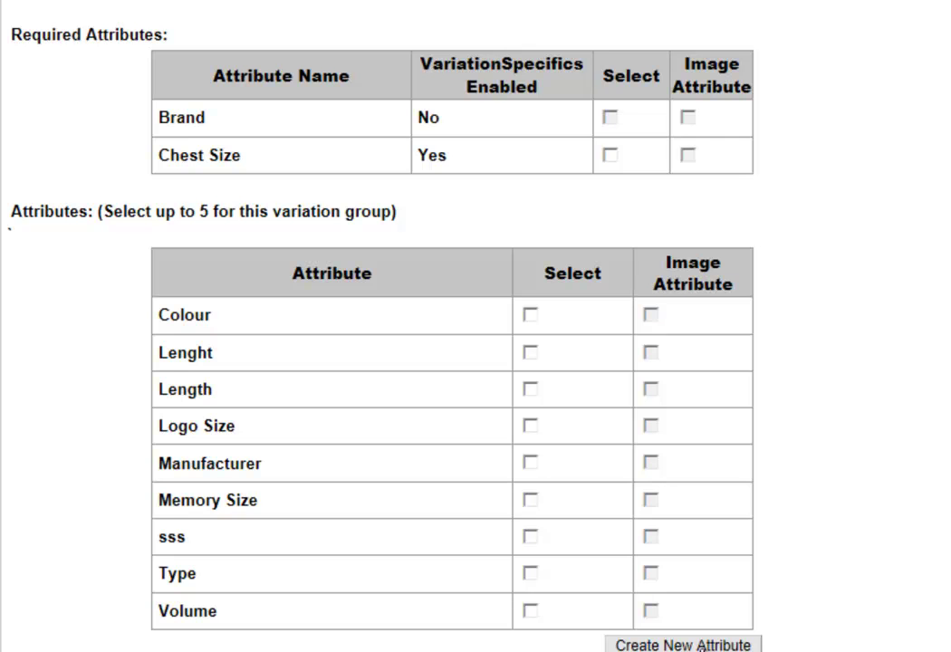
left_click(703, 644)
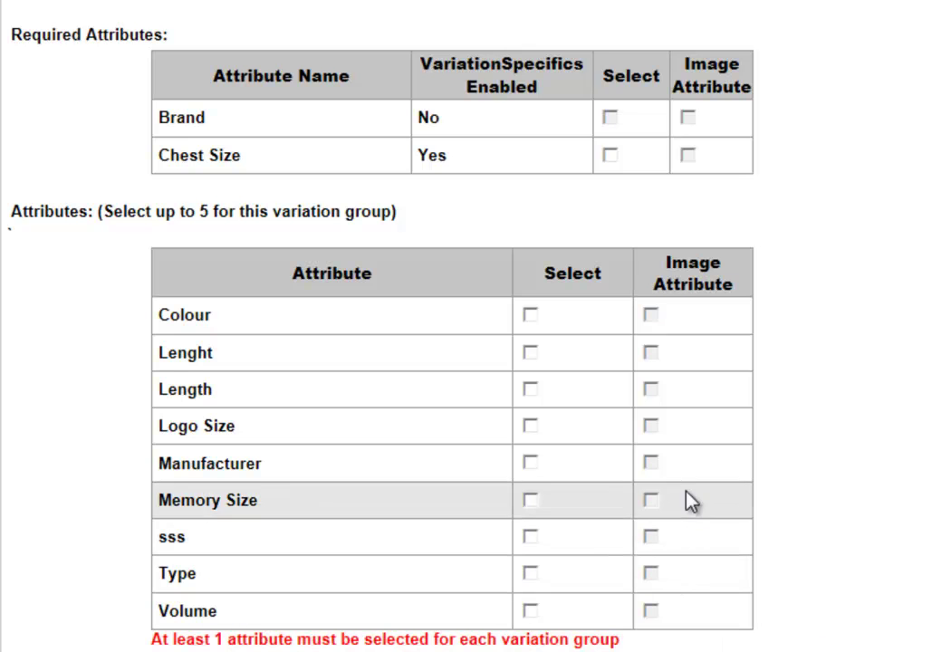
left_click(609, 154)
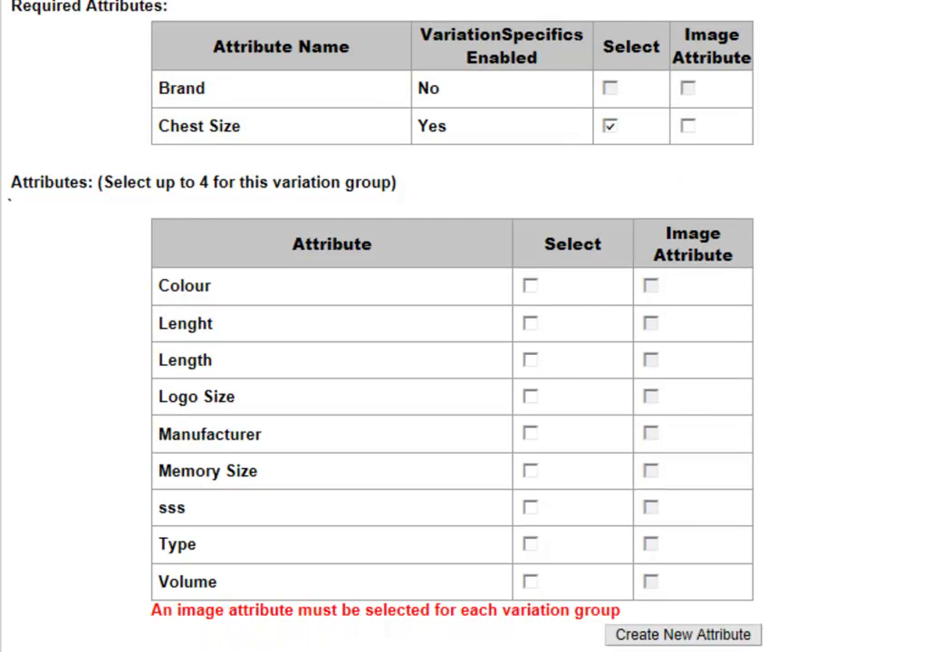
scroll(475, 326, "up", 5)
scroll(476, 326, "up", 2)
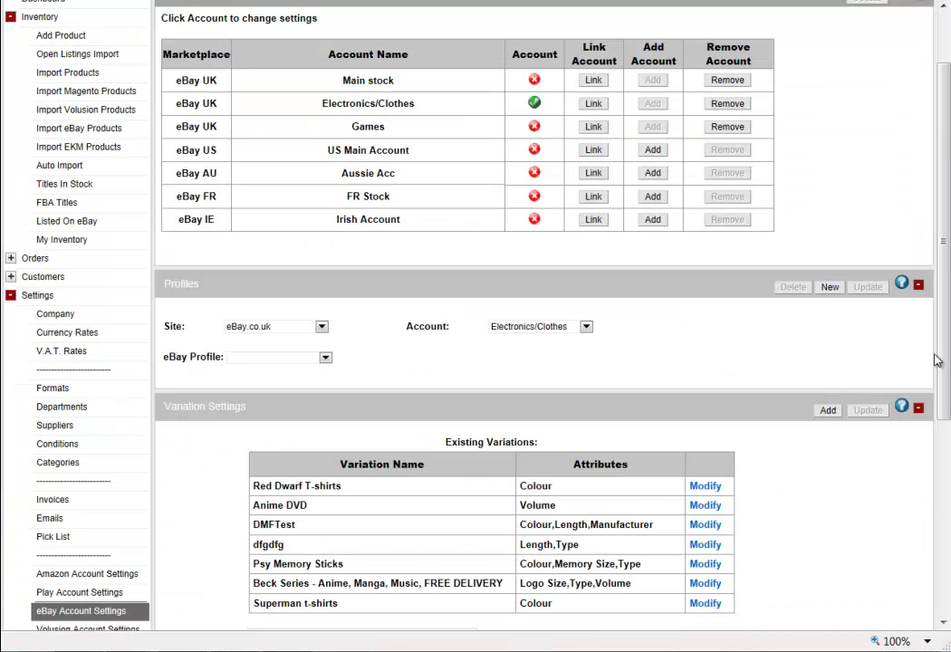
Search for product SKU 4619
left_click_drag(945, 360, 945, 226)
left_click(106, 26)
type("4619")
key("Return")
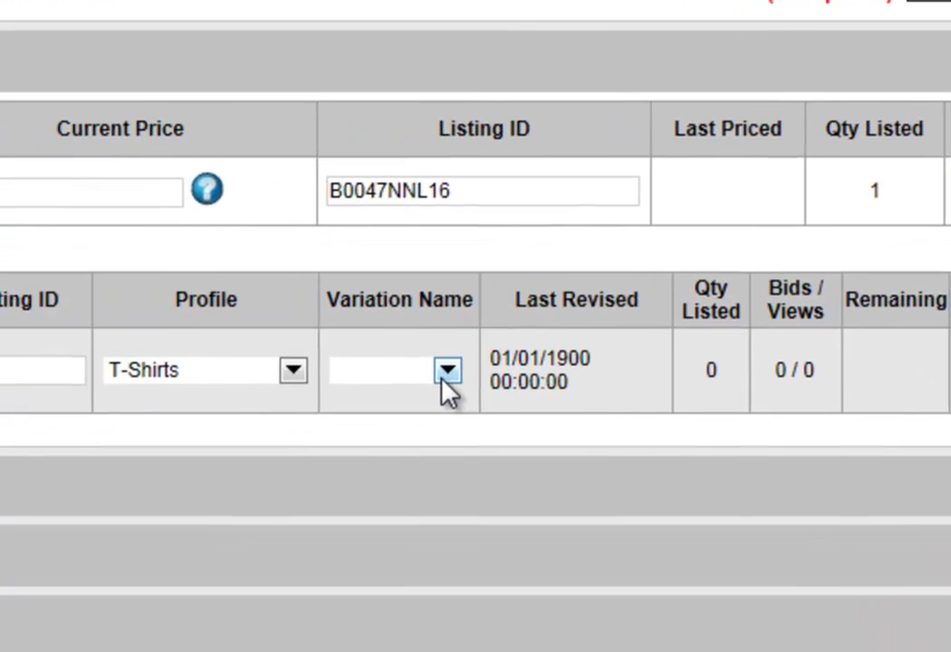
Assign its eBay listing to Superman t-shirts and view that variation's products
left_click(446, 370)
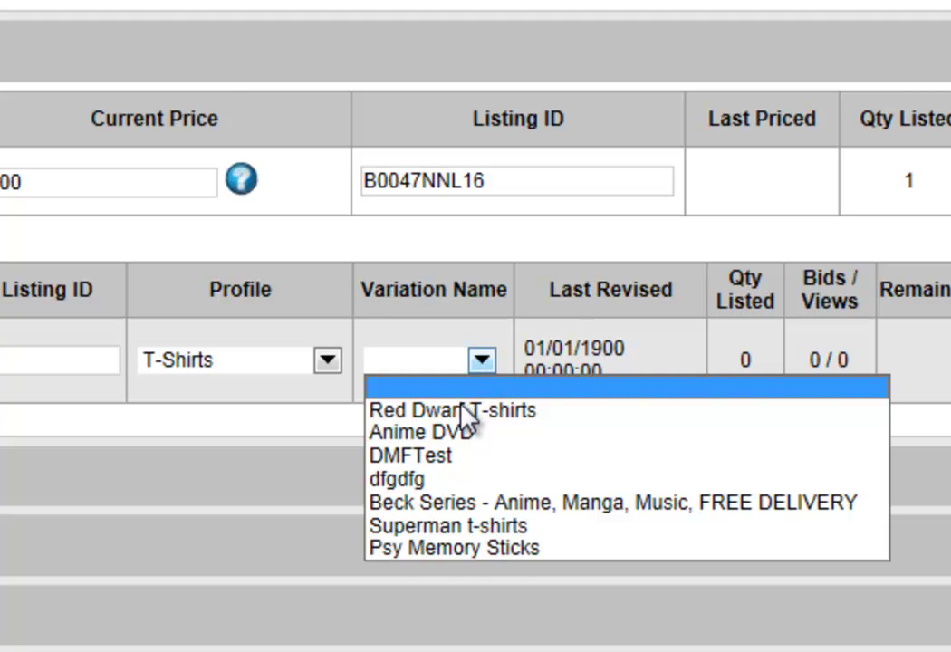
left_click(469, 526)
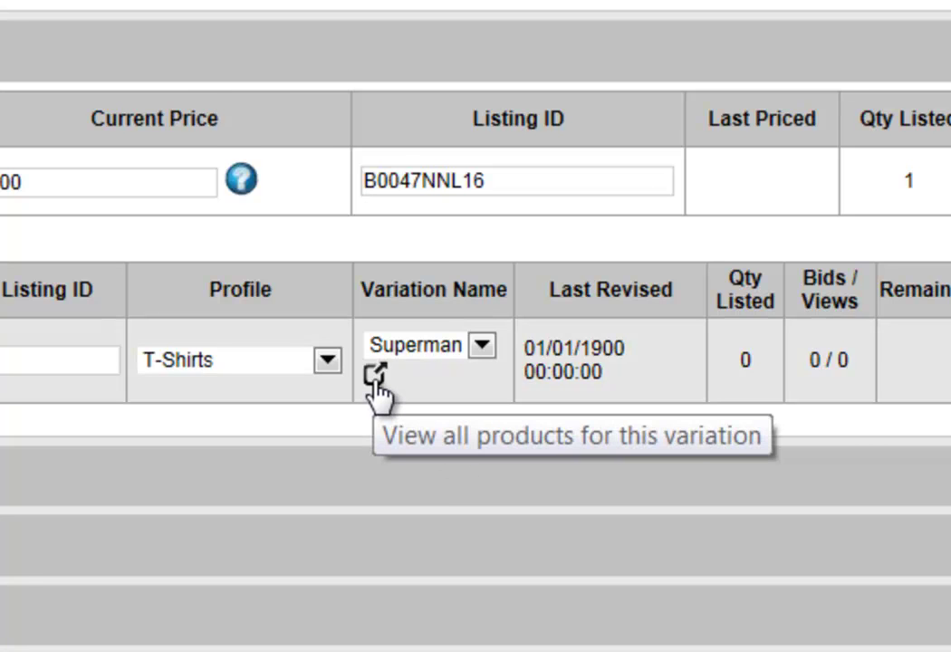
left_click(375, 375)
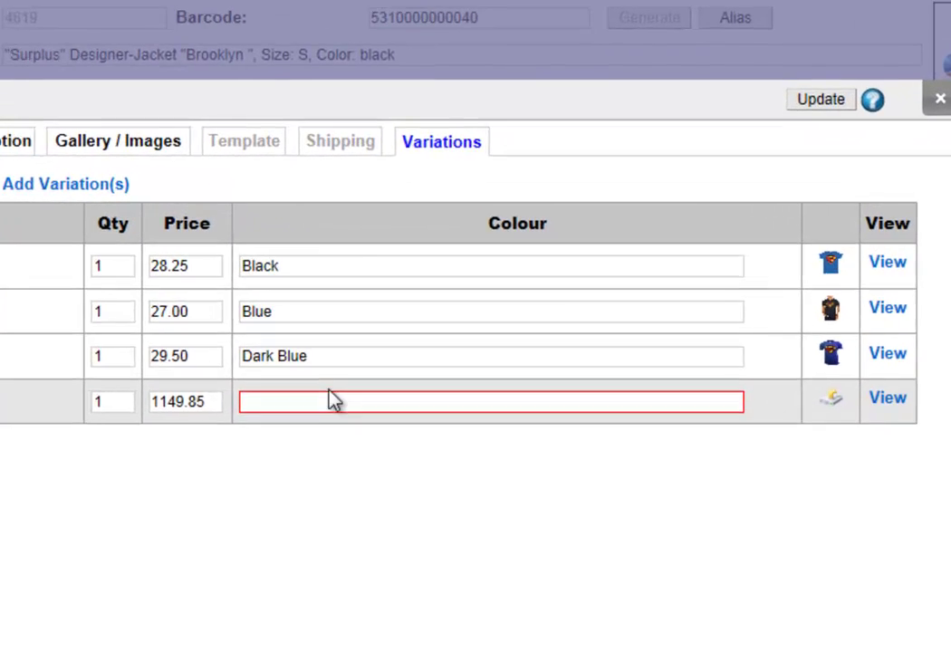
Set SKU 4619's colour to Yellow without adding an image, and save the update
left_click(380, 402)
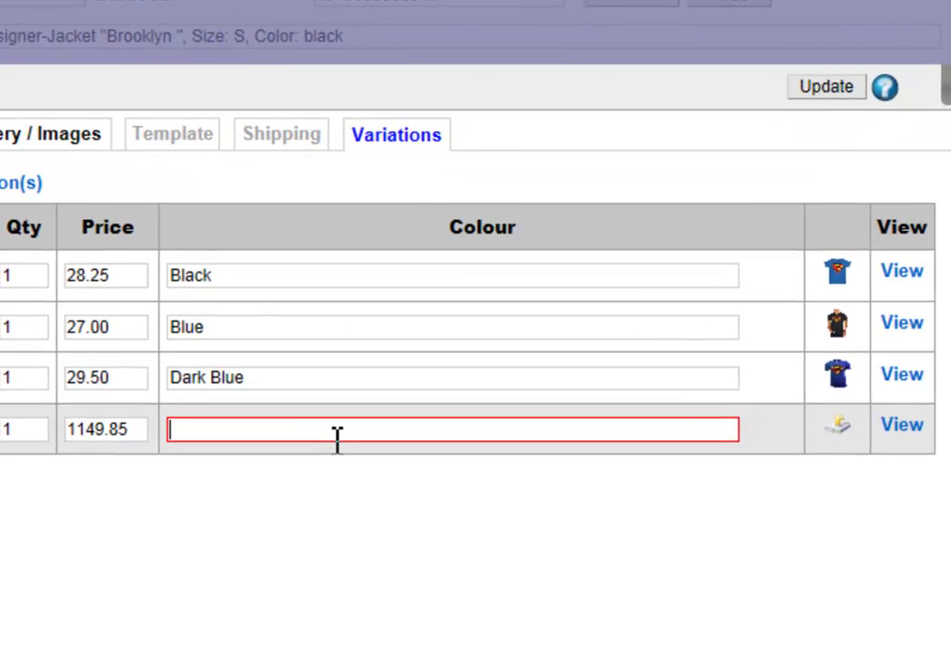
type("Yellow")
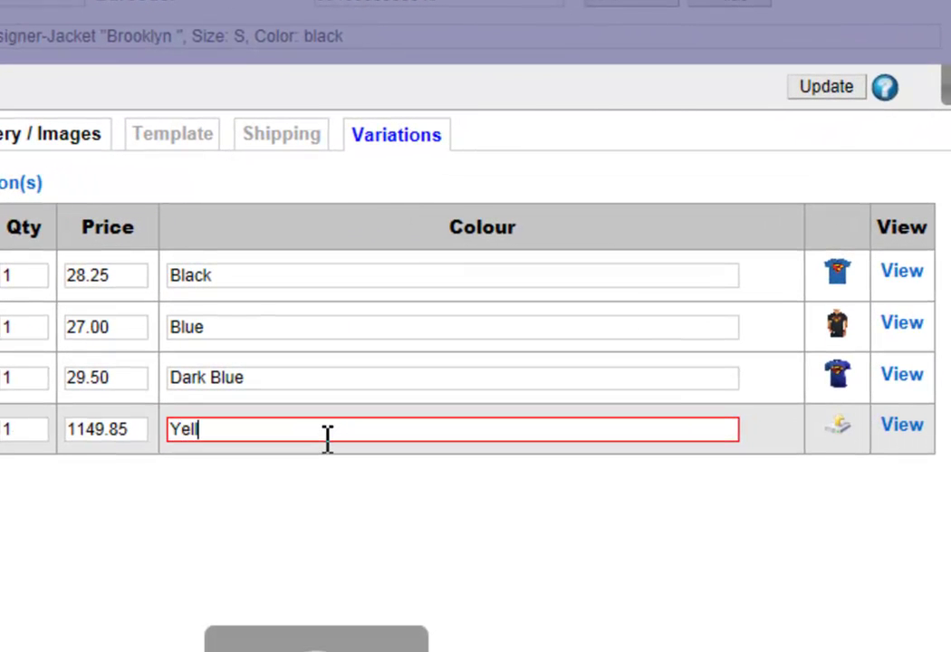
left_click(840, 433)
left_click(840, 433)
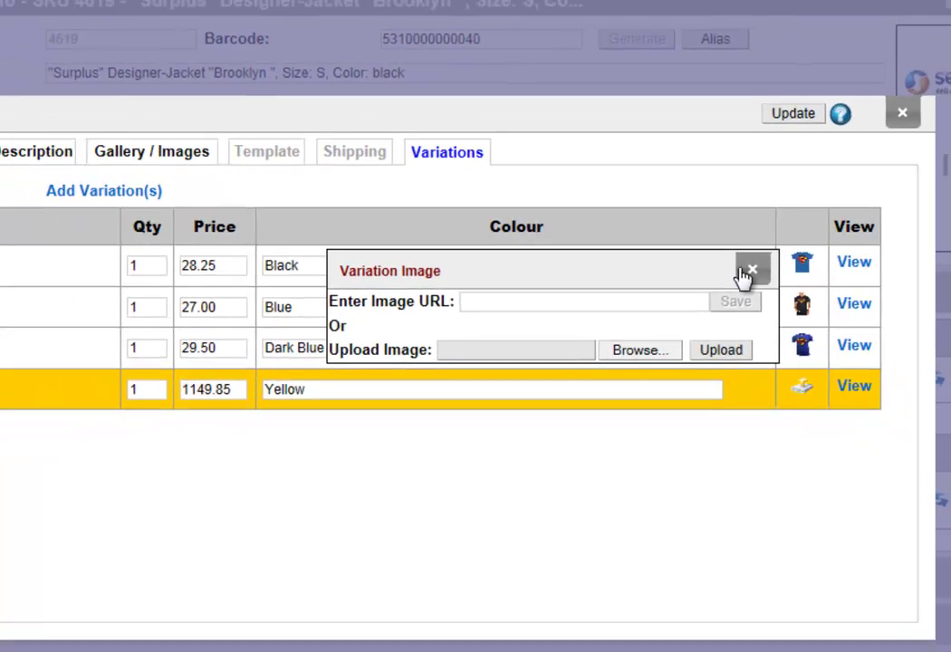
left_click(750, 271)
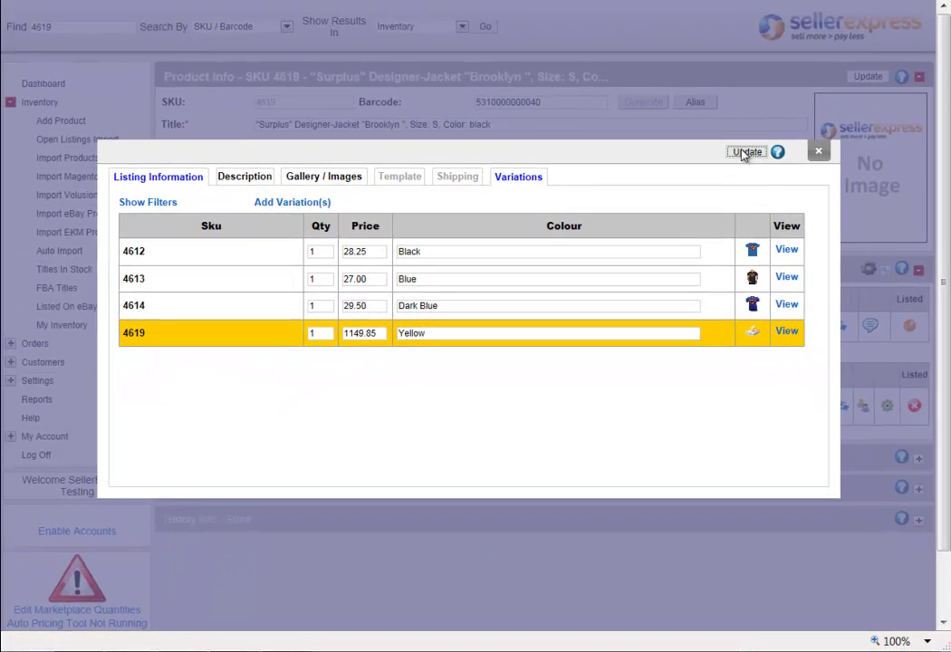
left_click(745, 152)
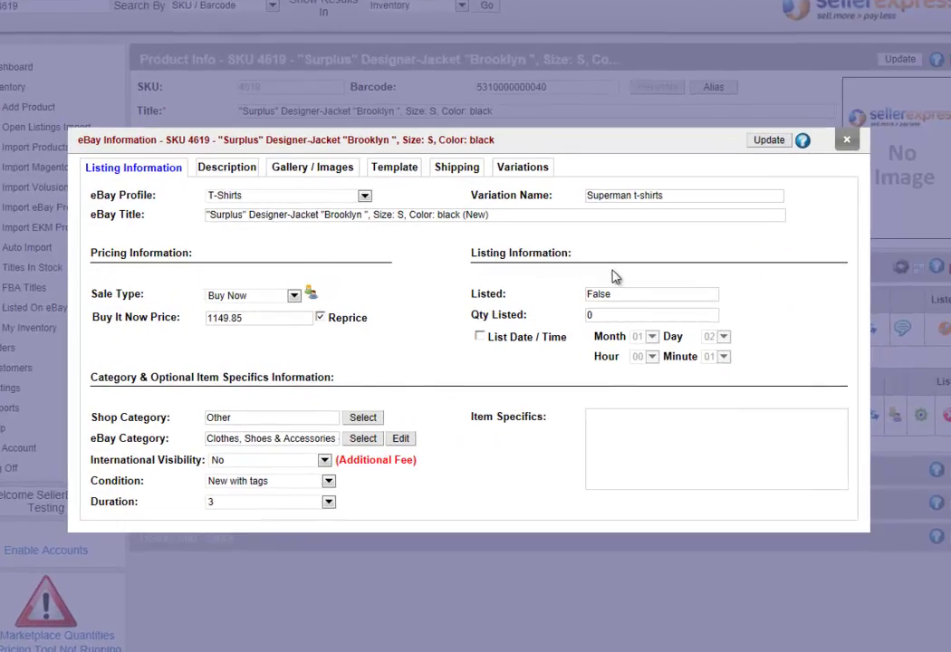
Filter the listing's variations by colour 'black', then close the eBay listing window
left_click(534, 163)
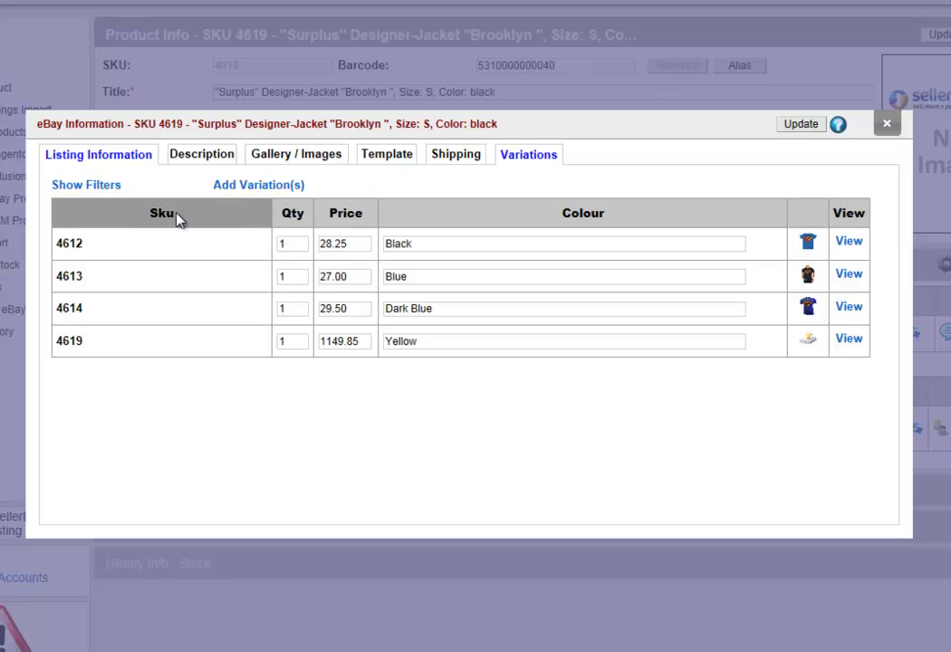
left_click(64, 187)
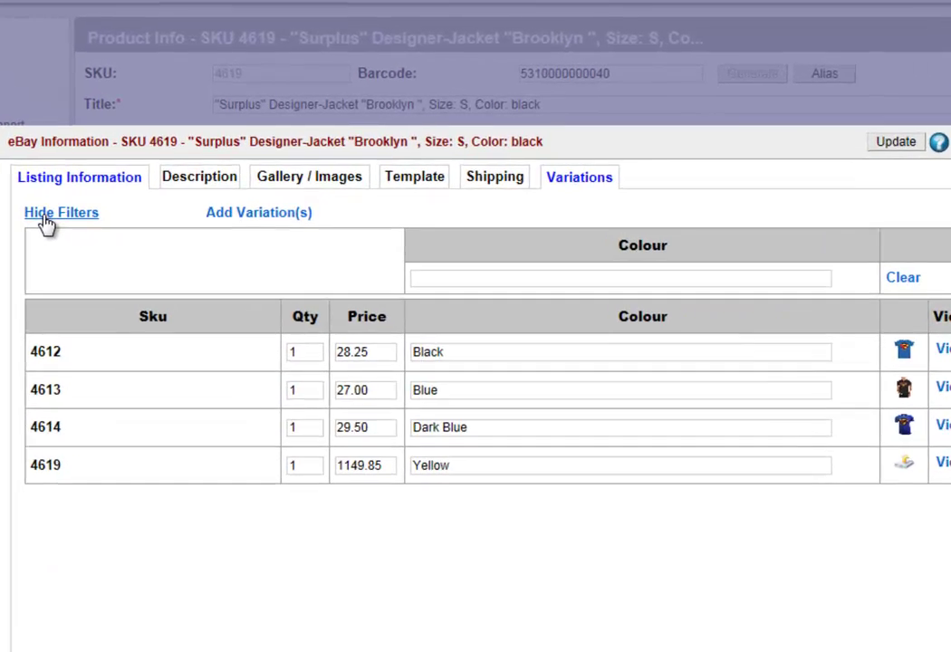
left_click(439, 263)
type("black")
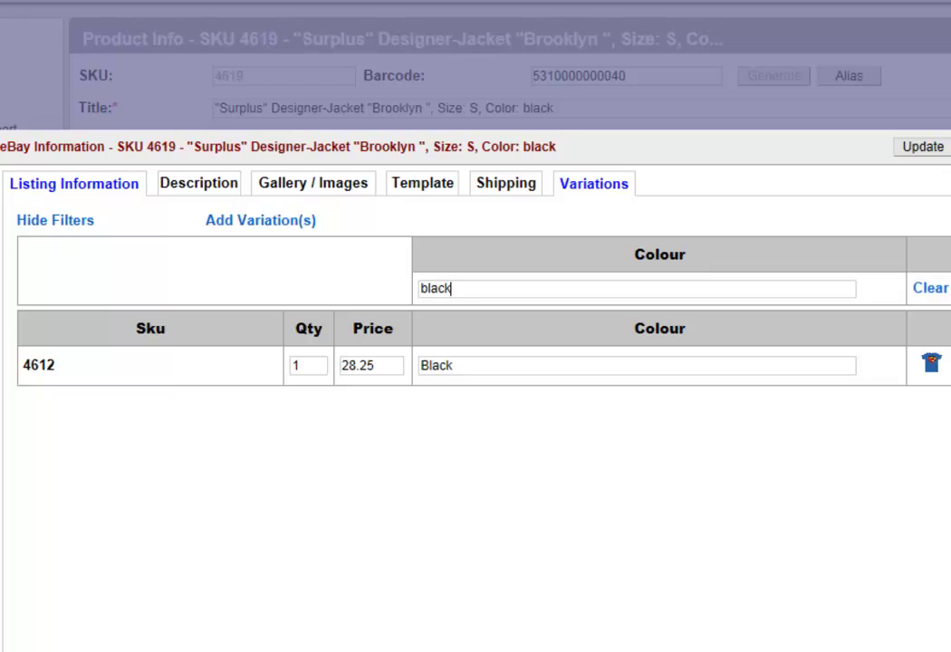
key("Escape")
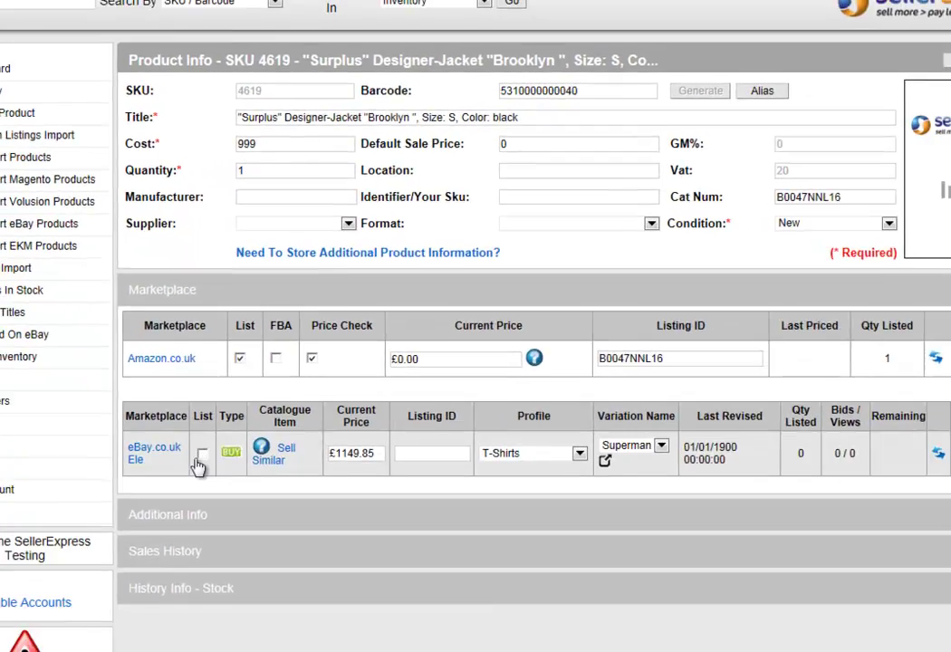